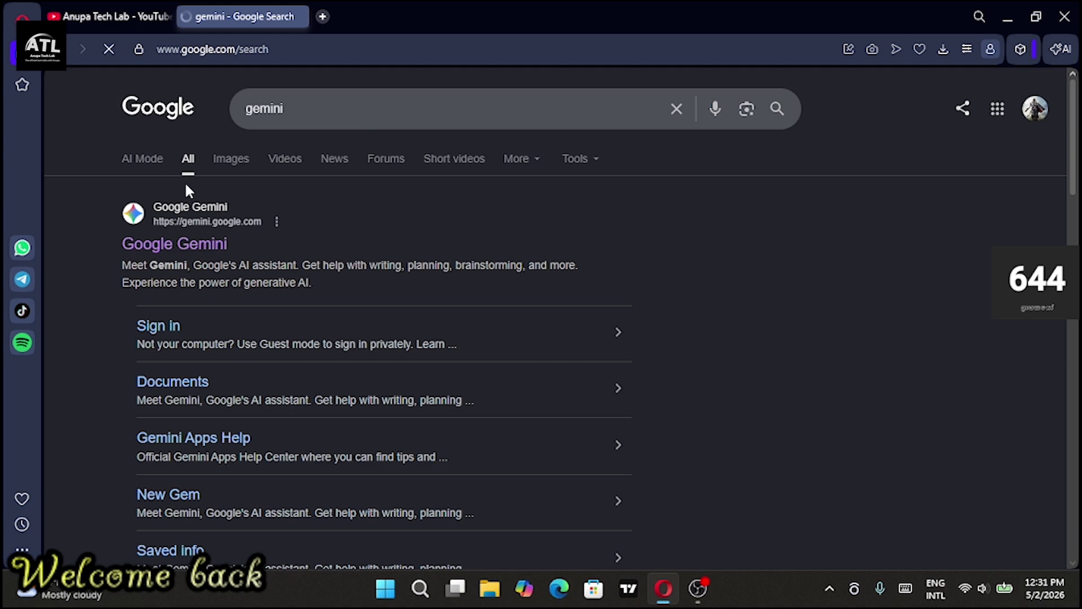
Step: Open the Google Gemini site from the search results and collapse its side menu
{"action": "left_click", "coordinate": [162, 258]}
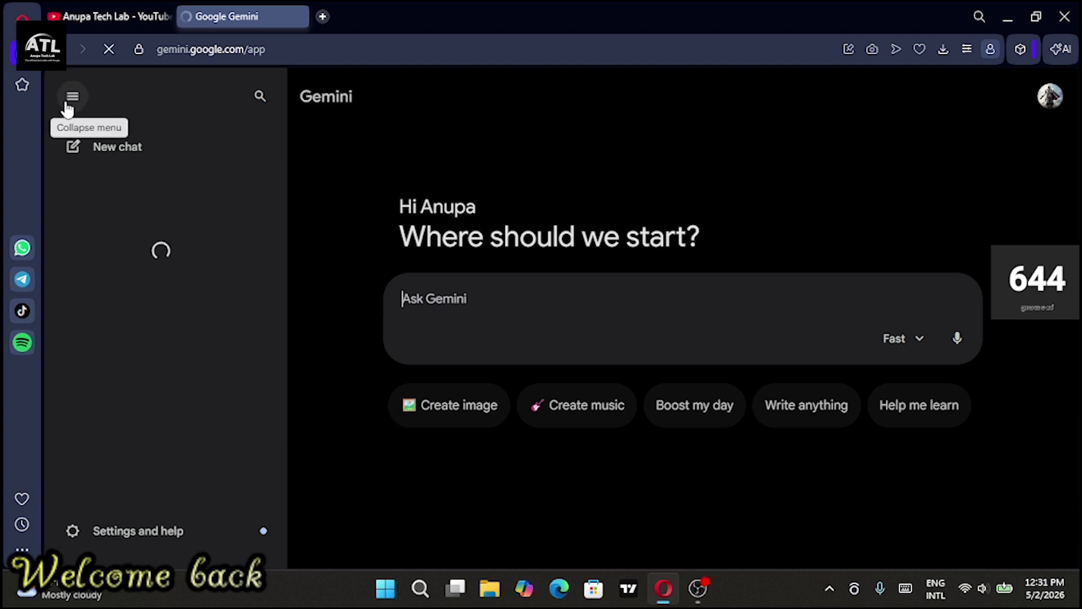
{"action": "left_click", "coordinate": [72, 97]}
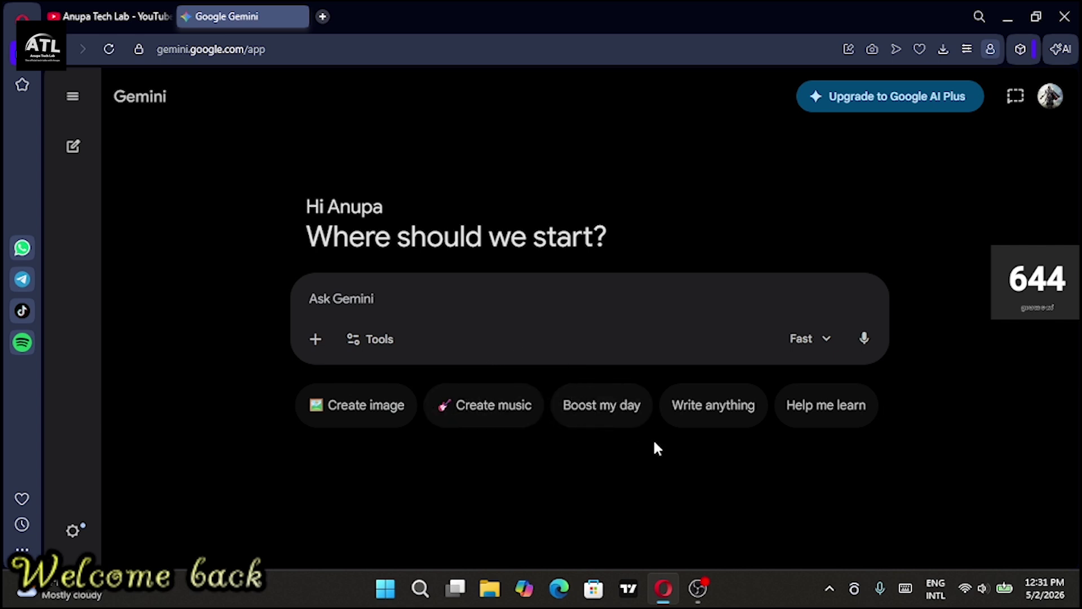
Step: Submit the prompt "write a script for my next video.. the title is how to upload youtube videos."
{"action": "left_click", "coordinate": [353, 288]}
{"action": "type", "text": "write a script for m "}
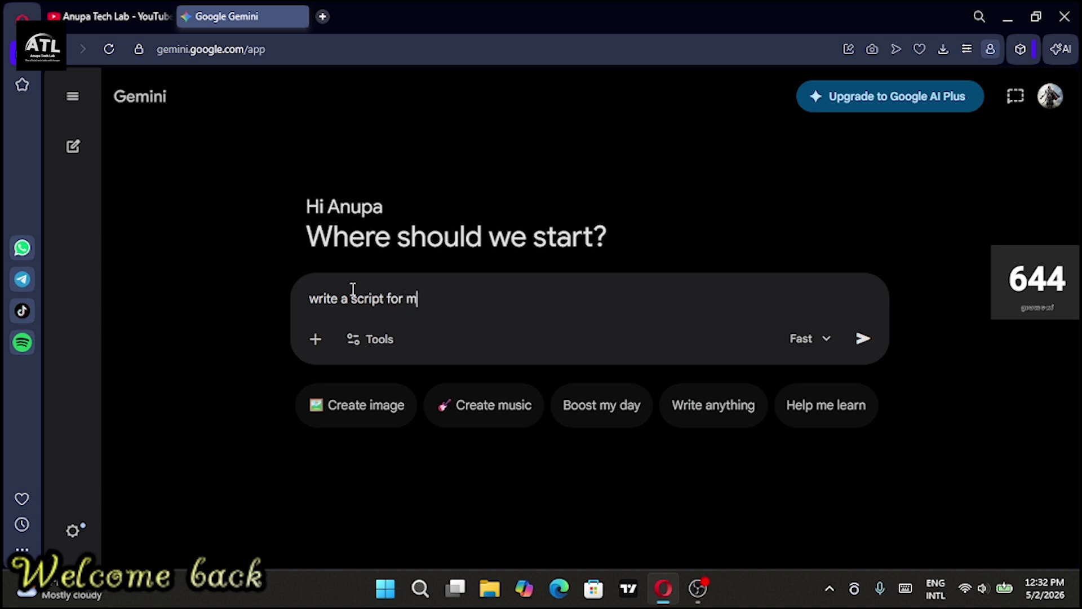
{"action": "type", "text": "y next video.. "}
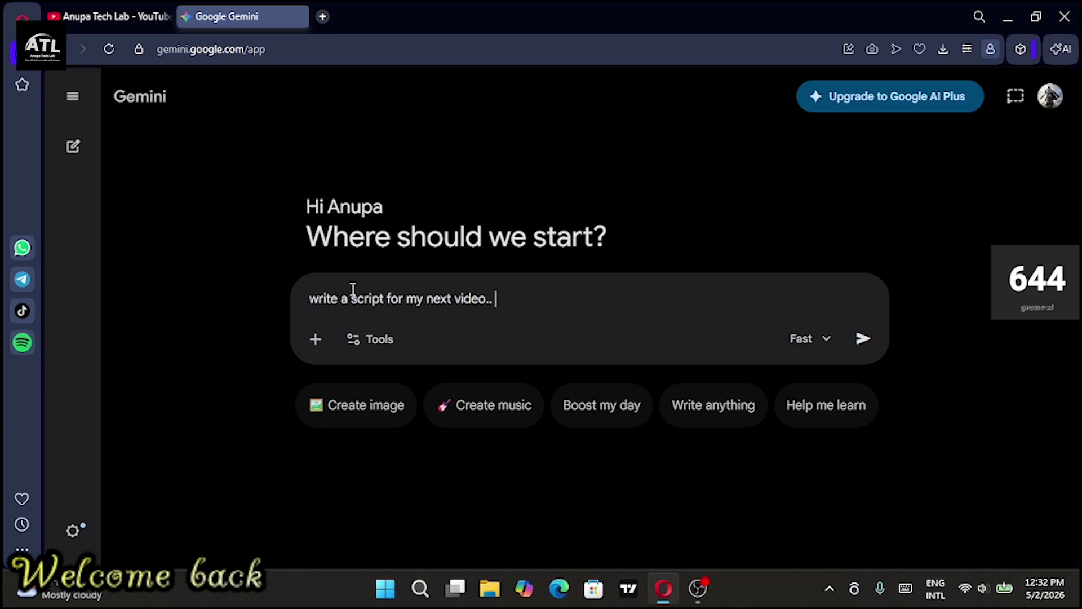
{"action": "type", "text": "the title is"}
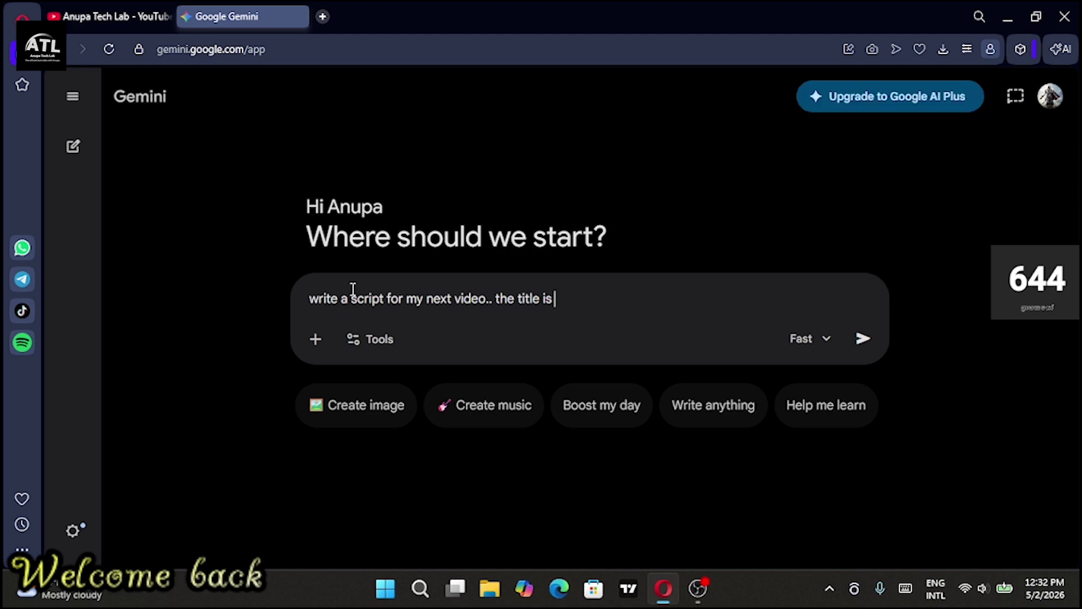
{"action": "type", "text": "how to upload yout"}
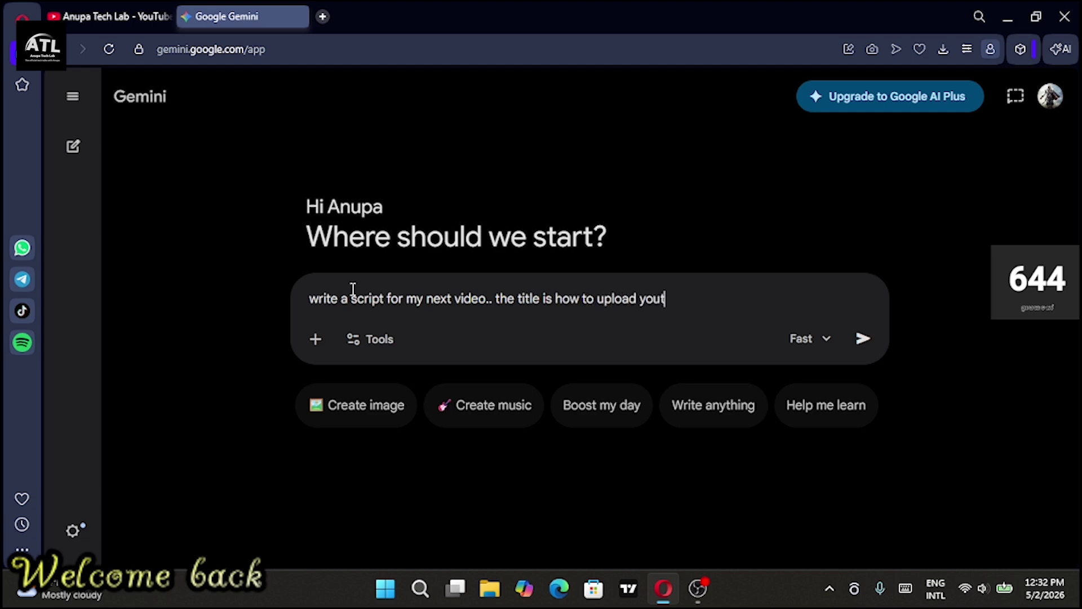
{"action": "type", "text": "ube videos."}
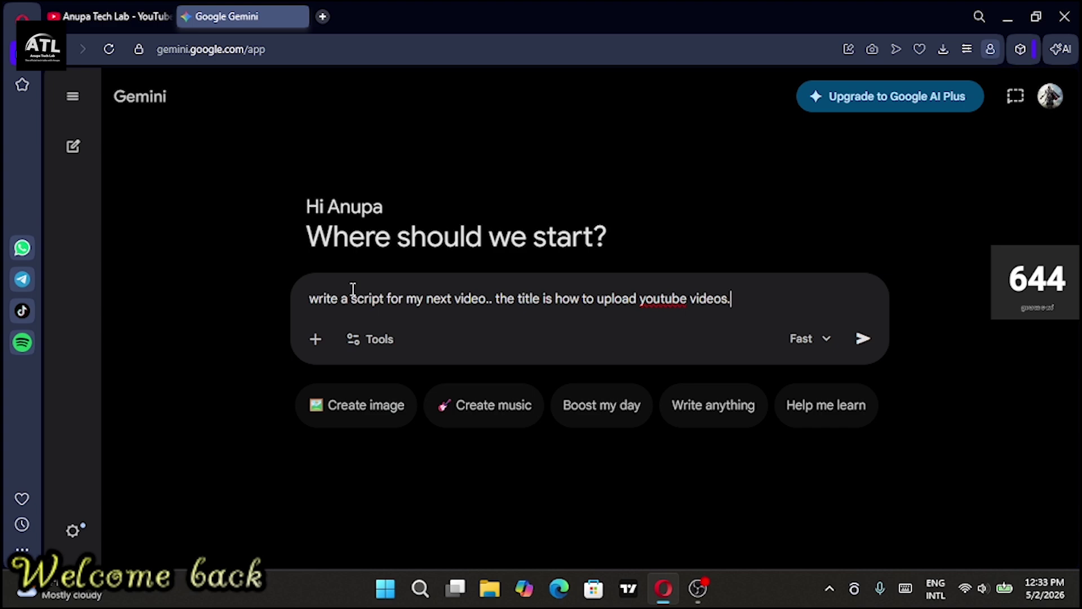
{"action": "key", "text": "Return"}
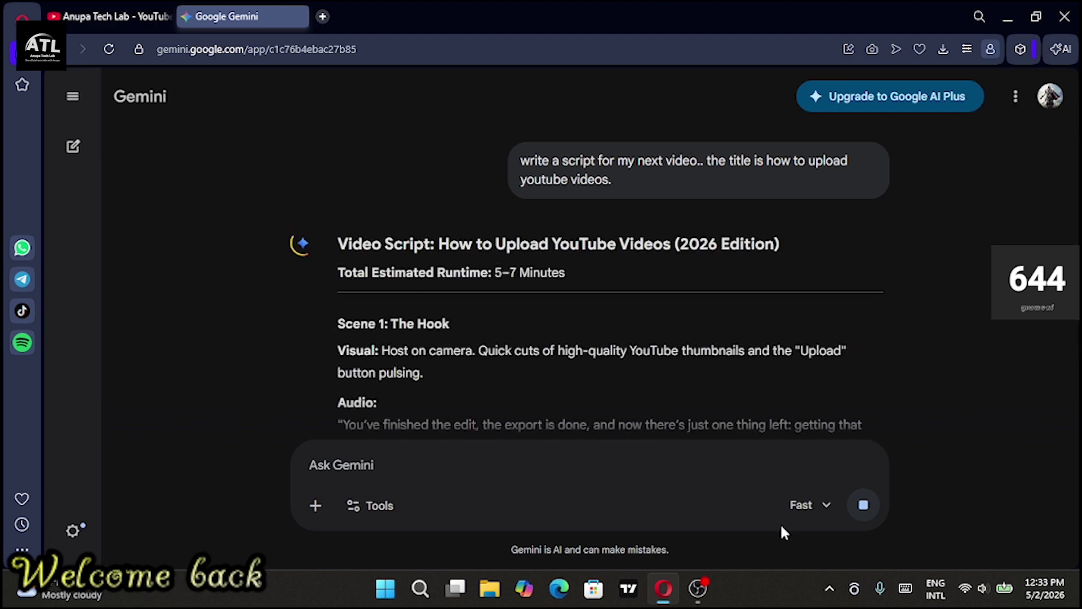
Step: Look over the available Gemini models and read the generated video script through to its outro
{"action": "left_click", "coordinate": [812, 505]}
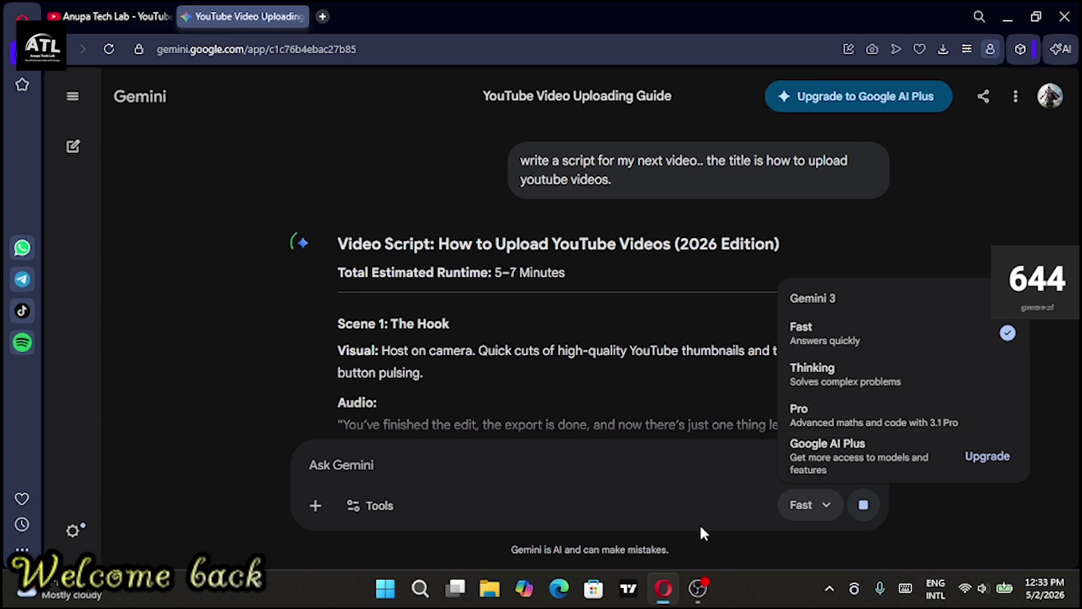
{"action": "left_click", "coordinate": [651, 498]}
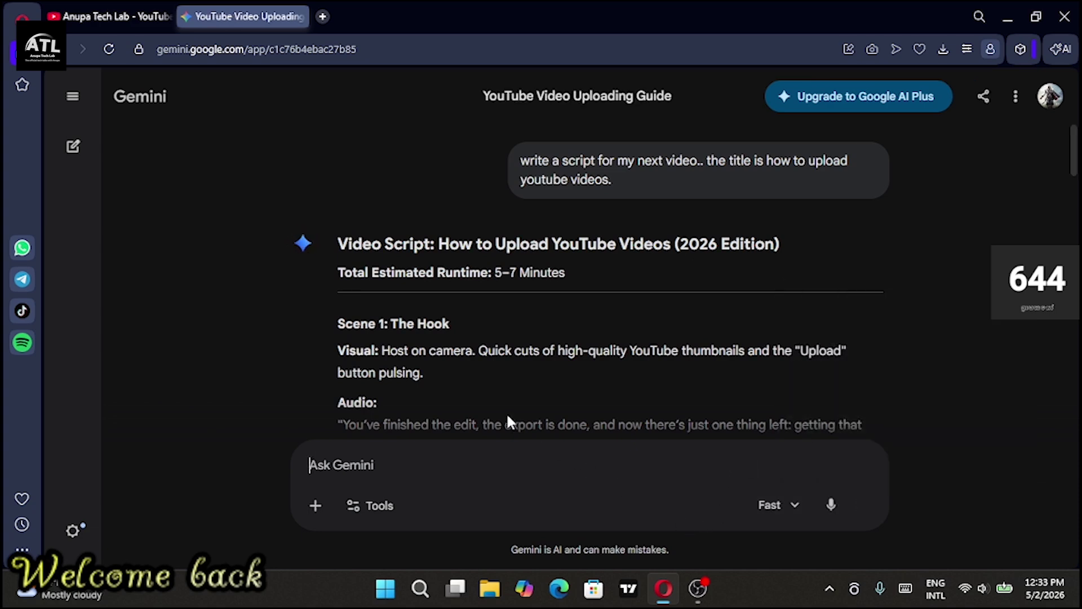
{"action": "scroll", "coordinate": [418, 414], "scroll_direction": "down", "scroll_amount": 3}
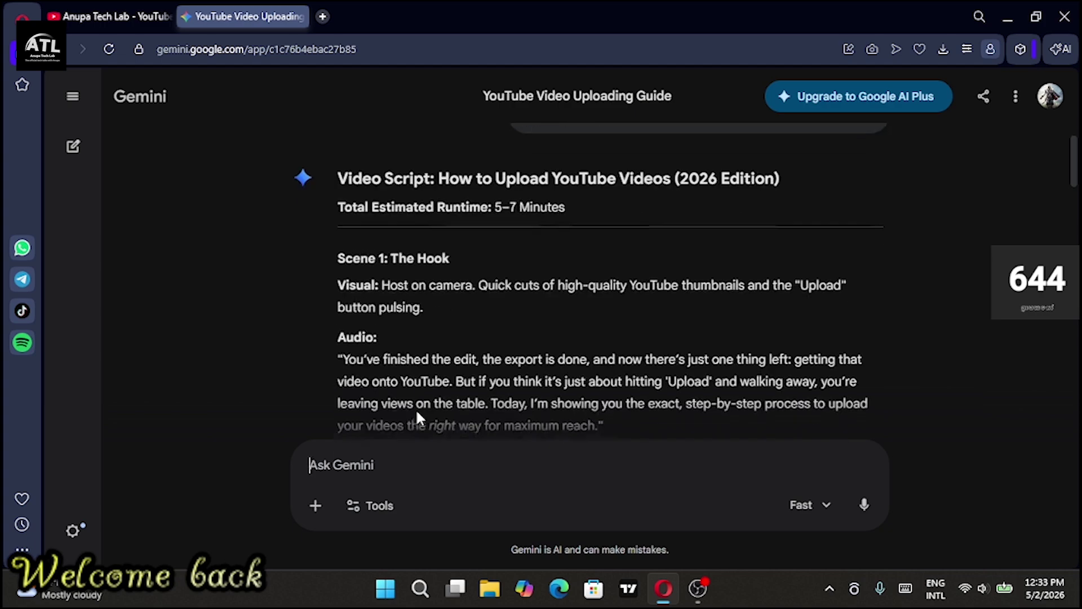
{"action": "scroll", "coordinate": [418, 416], "scroll_direction": "down", "scroll_amount": 10}
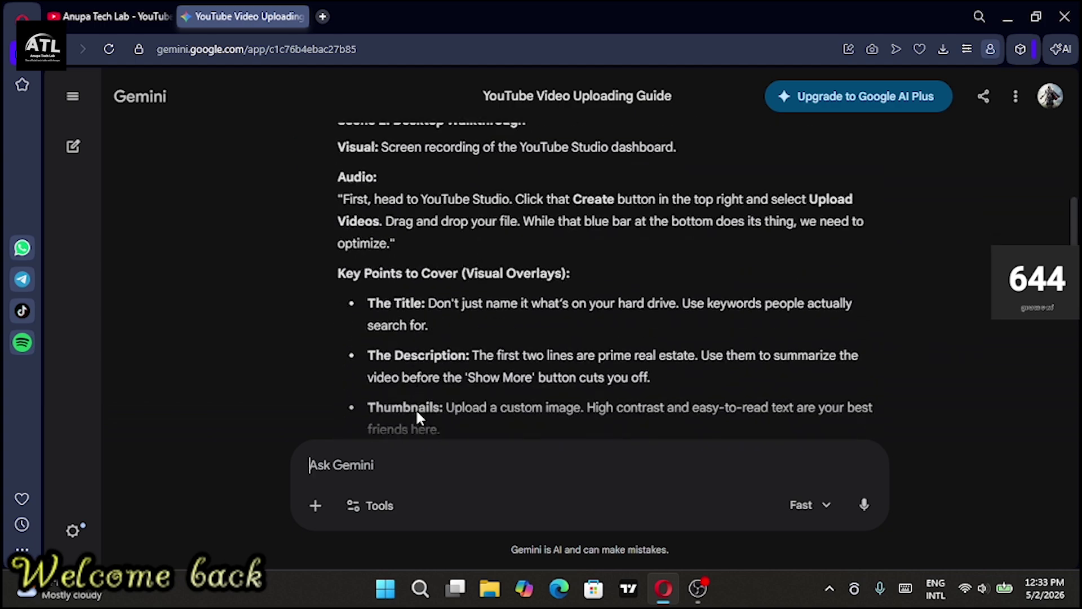
{"action": "scroll", "coordinate": [417, 417], "scroll_direction": "down", "scroll_amount": 5}
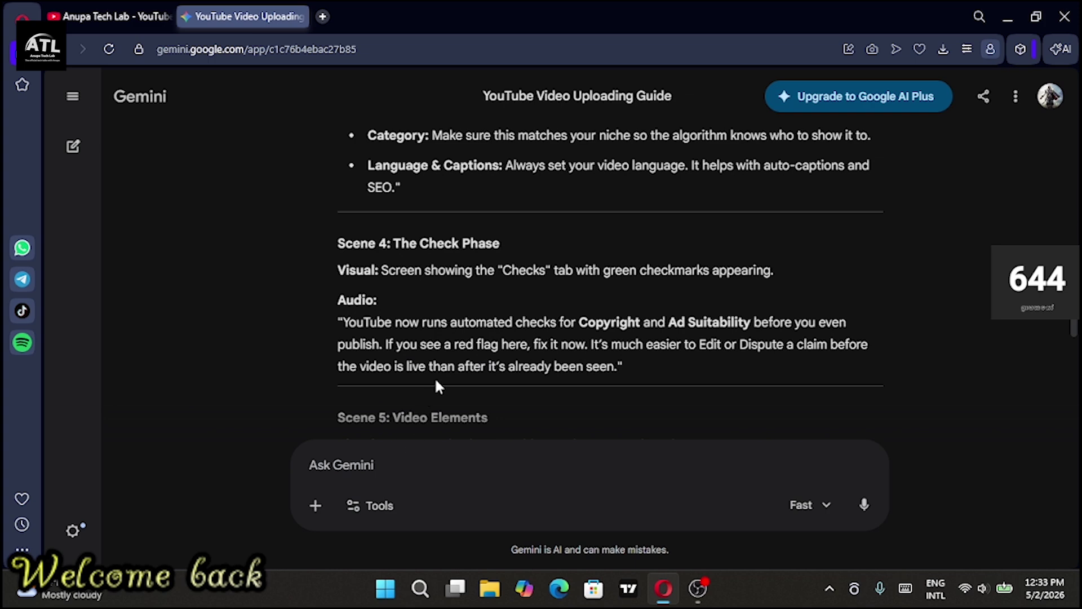
{"action": "scroll", "coordinate": [437, 380], "scroll_direction": "down", "scroll_amount": 3}
{"action": "scroll", "coordinate": [436, 386], "scroll_direction": "down", "scroll_amount": 7}
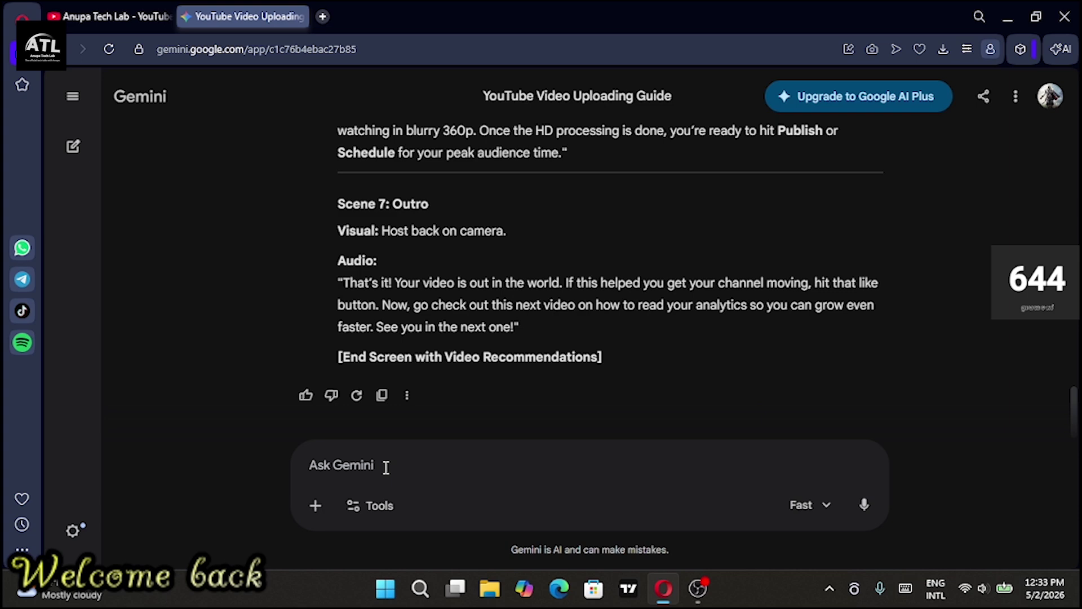
Step: Ask Gemini in the same chat to "generate a photo of modern city"
{"action": "type", "text": "gener"}
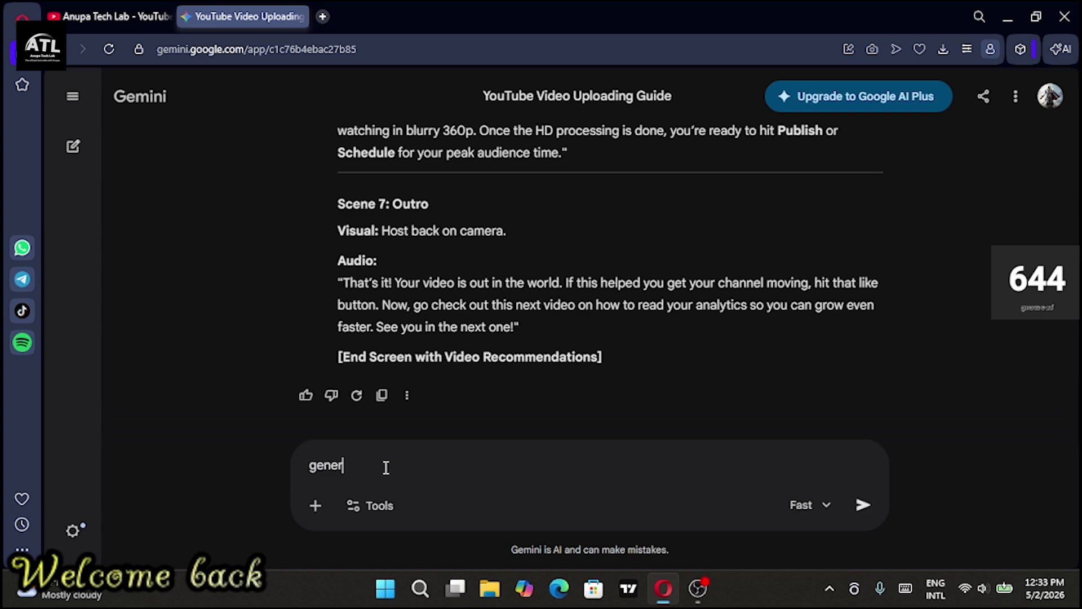
{"action": "type", "text": "ate a photo of m"}
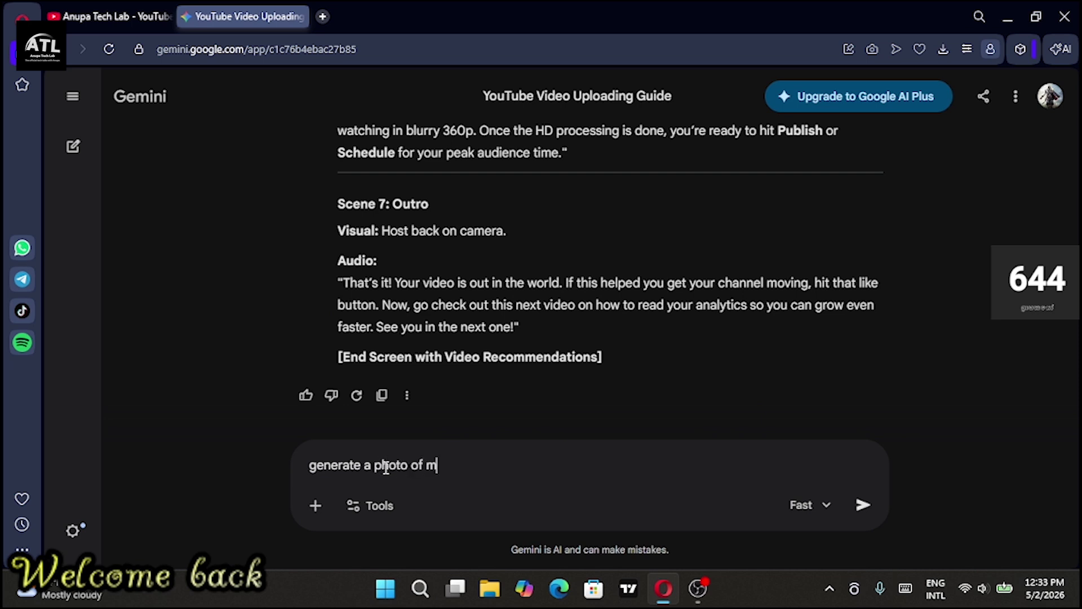
{"action": "type", "text": "odern city"}
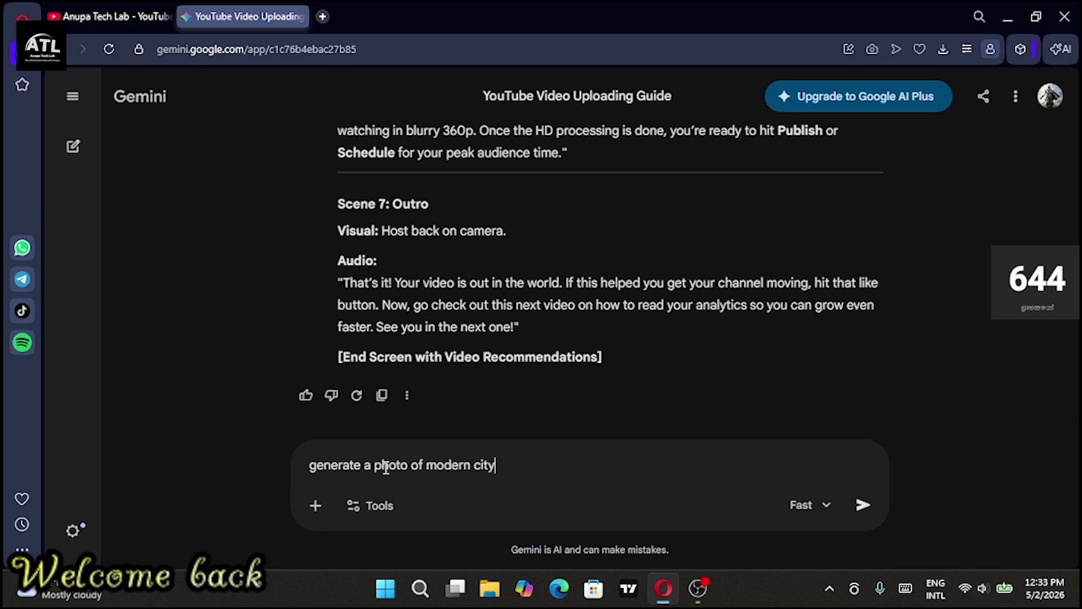
{"action": "key", "text": "Return"}
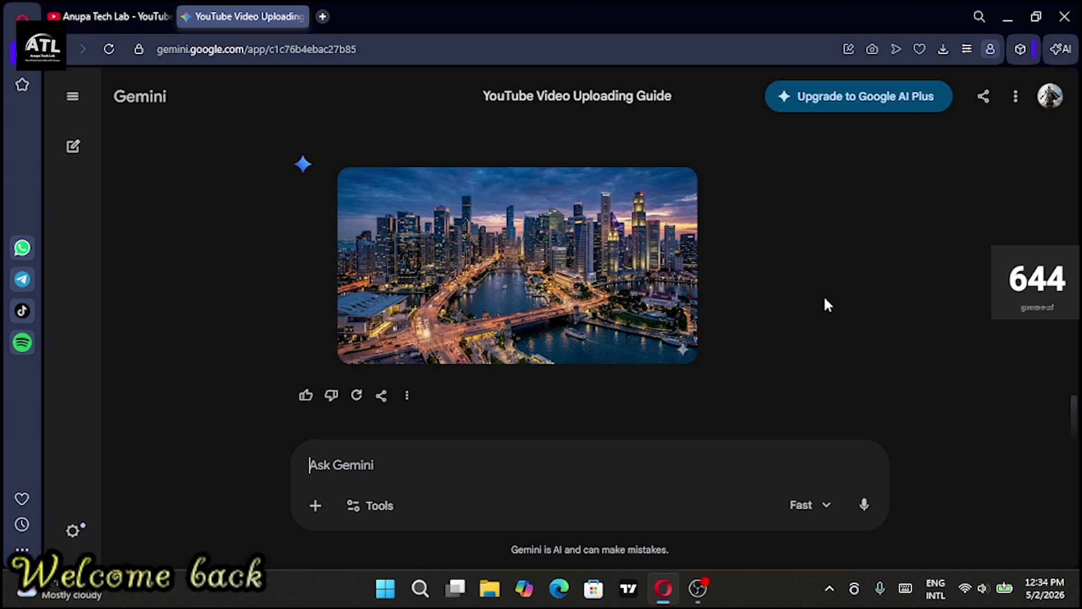
{"action": "mouse_move", "coordinate": [536, 262]}
{"action": "mouse_move", "coordinate": [674, 341]}
Step: Search the web for "leonardo ai" in a new browser tab and open the official Leonardo.Ai website
{"action": "key", "text": "ctrl+t"}
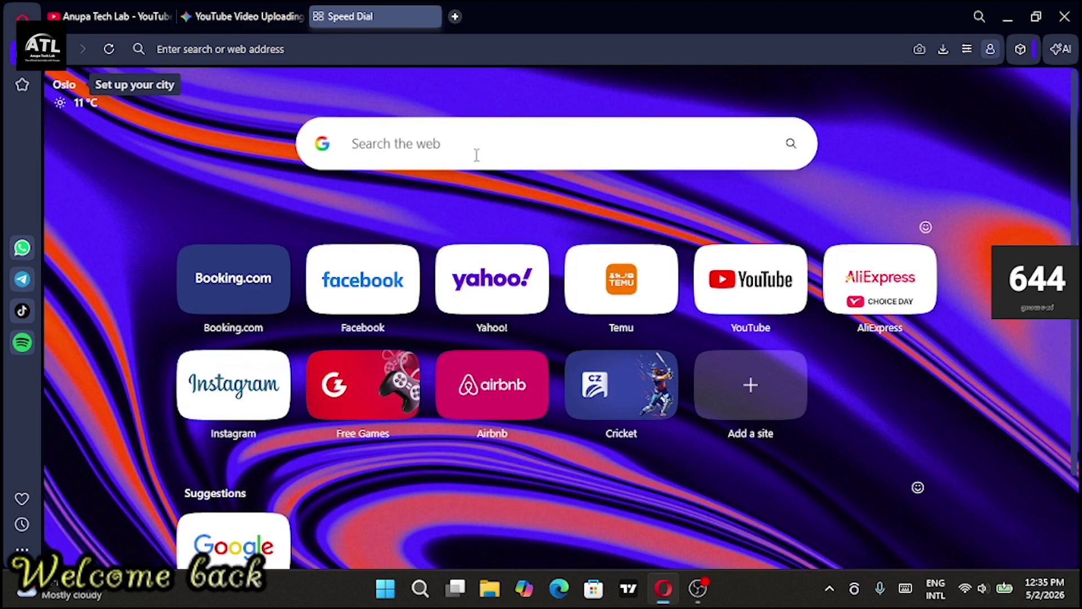
{"action": "left_click", "coordinate": [477, 155]}
{"action": "type", "text": "le"}
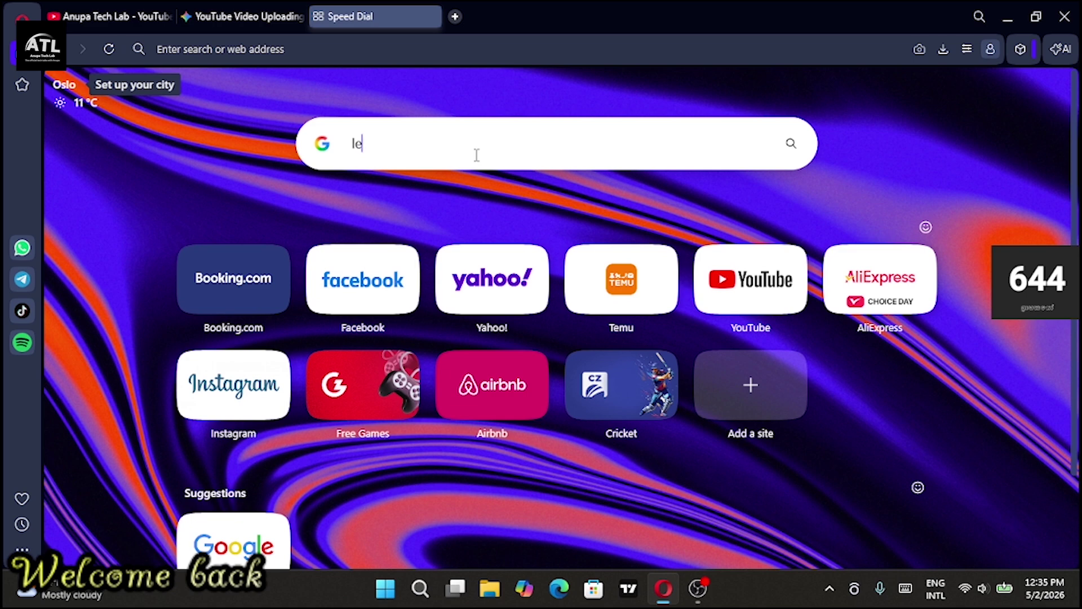
{"action": "type", "text": "onardo"}
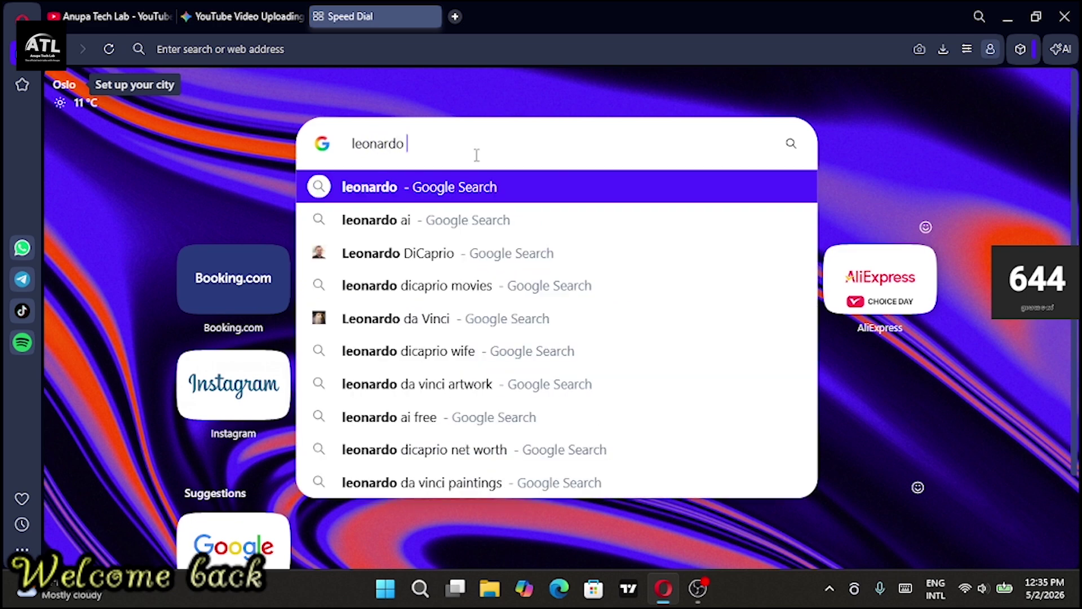
{"action": "key", "text": "Down"}
{"action": "key", "text": "Return"}
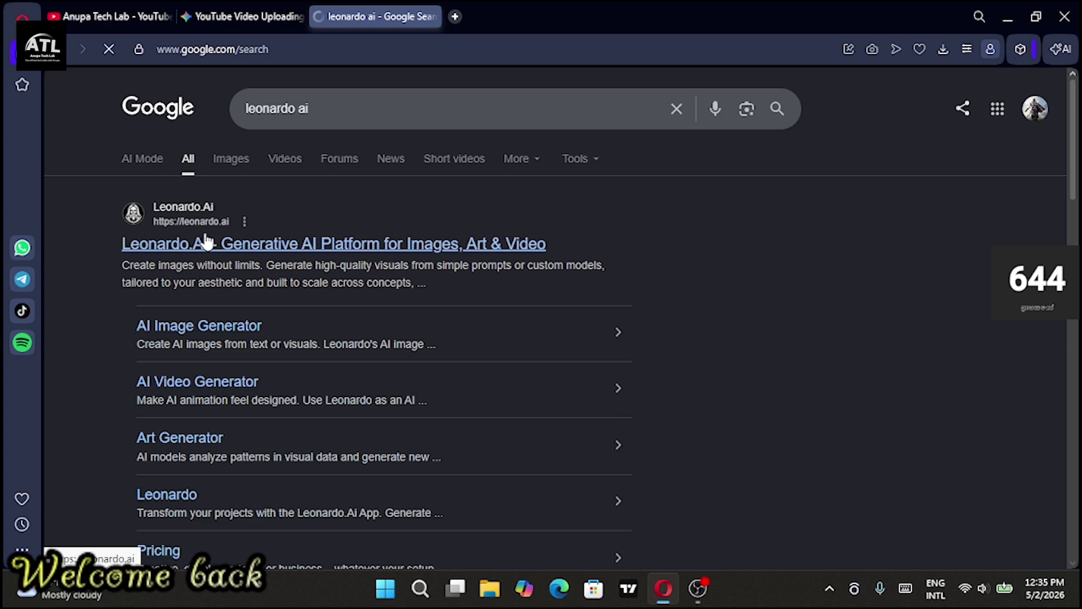
{"action": "left_click", "coordinate": [206, 241]}
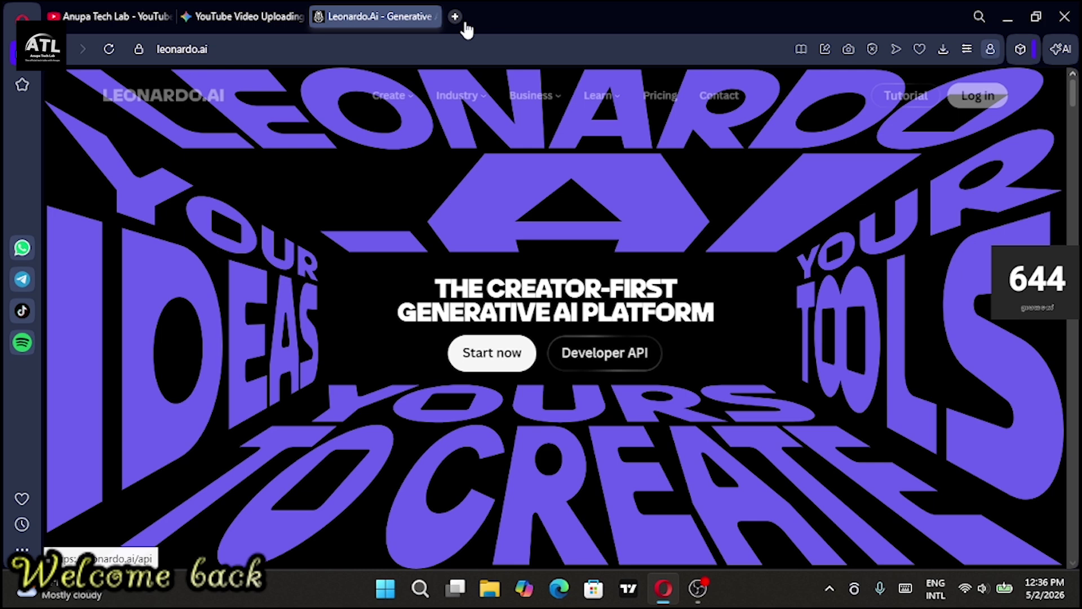
{"action": "left_click", "coordinate": [455, 17]}
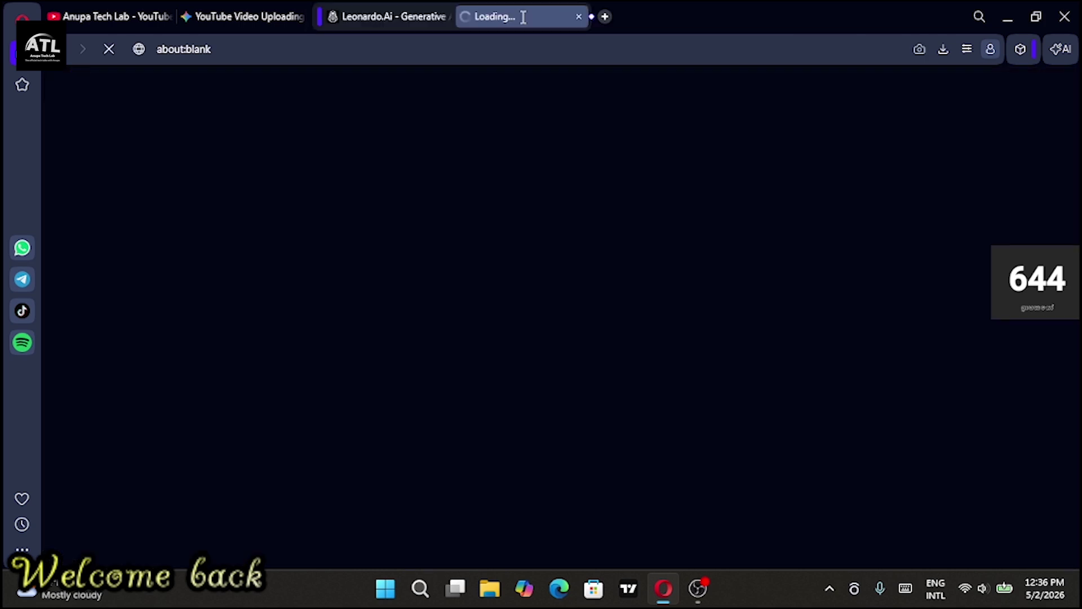
{"action": "left_click", "coordinate": [580, 16]}
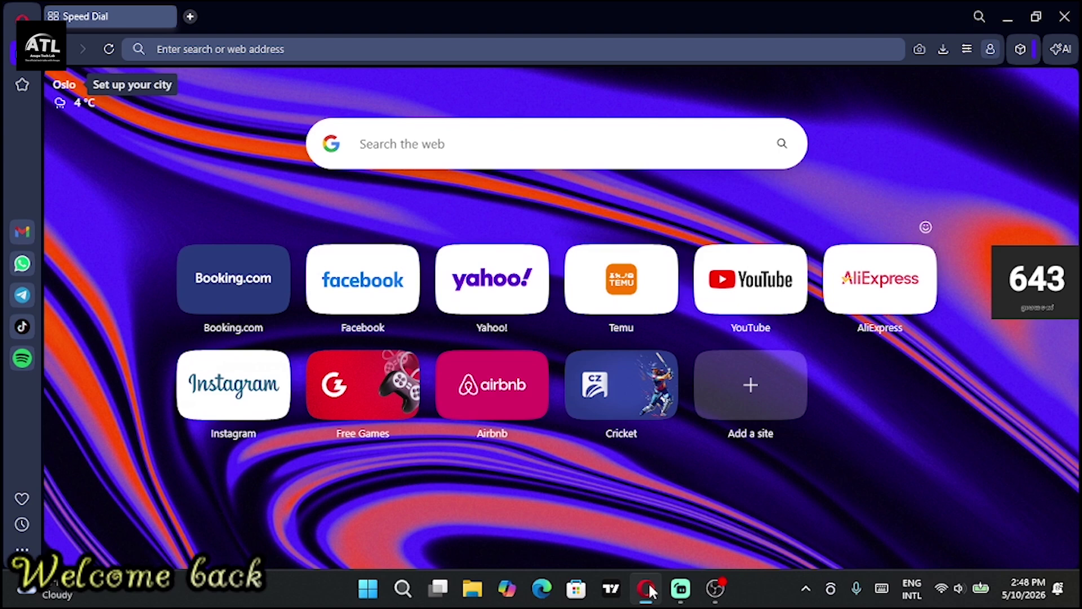
Step: Search the web for "eleven labs" and open the ElevenLabs website from the sponsored result
{"action": "type", "text": "eleven"}
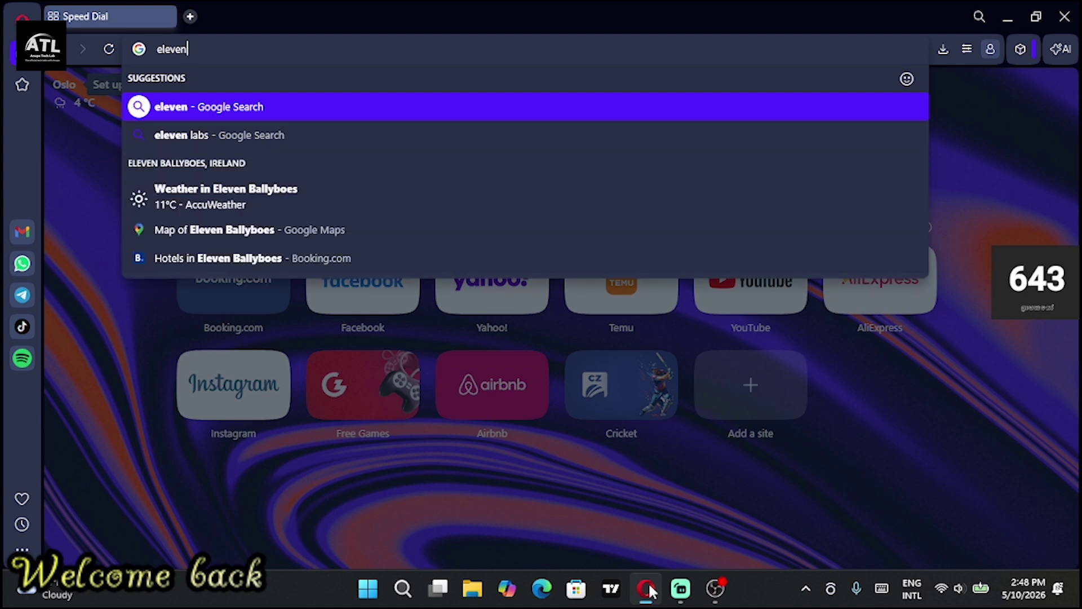
{"action": "key", "text": "Down"}
{"action": "key", "text": "Return"}
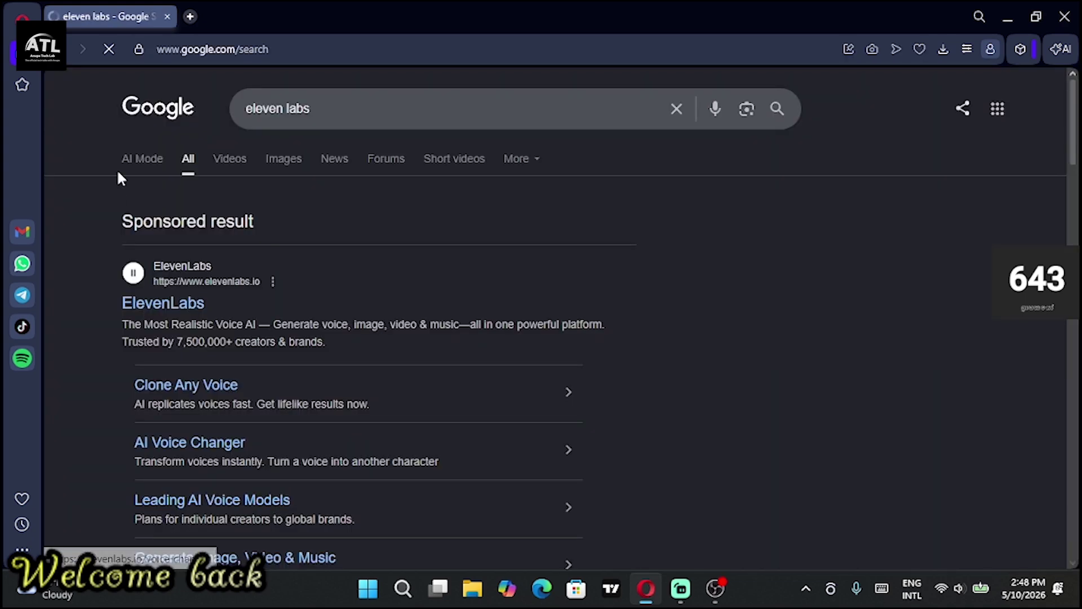
{"action": "scroll", "coordinate": [142, 339], "scroll_direction": "down", "scroll_amount": 2}
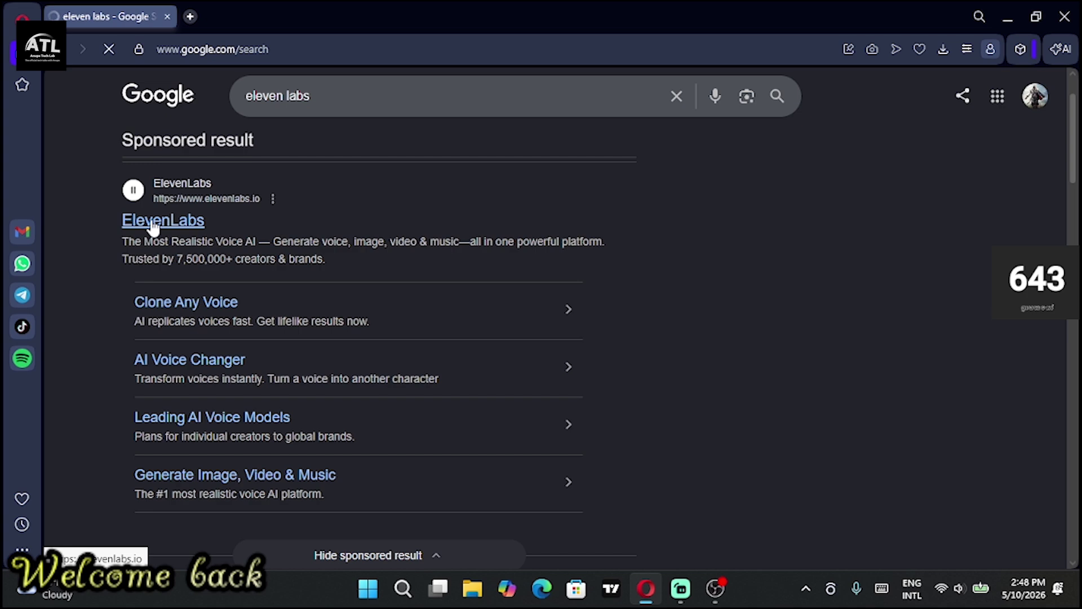
{"action": "left_click", "coordinate": [152, 225]}
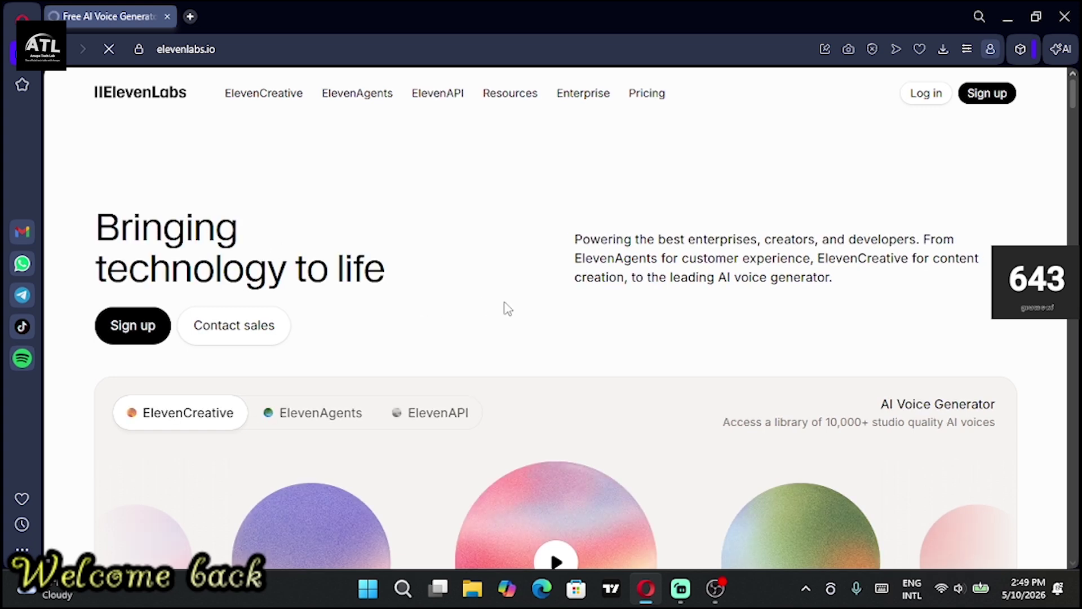
{"action": "scroll", "coordinate": [506, 308], "scroll_direction": "down", "scroll_amount": 4}
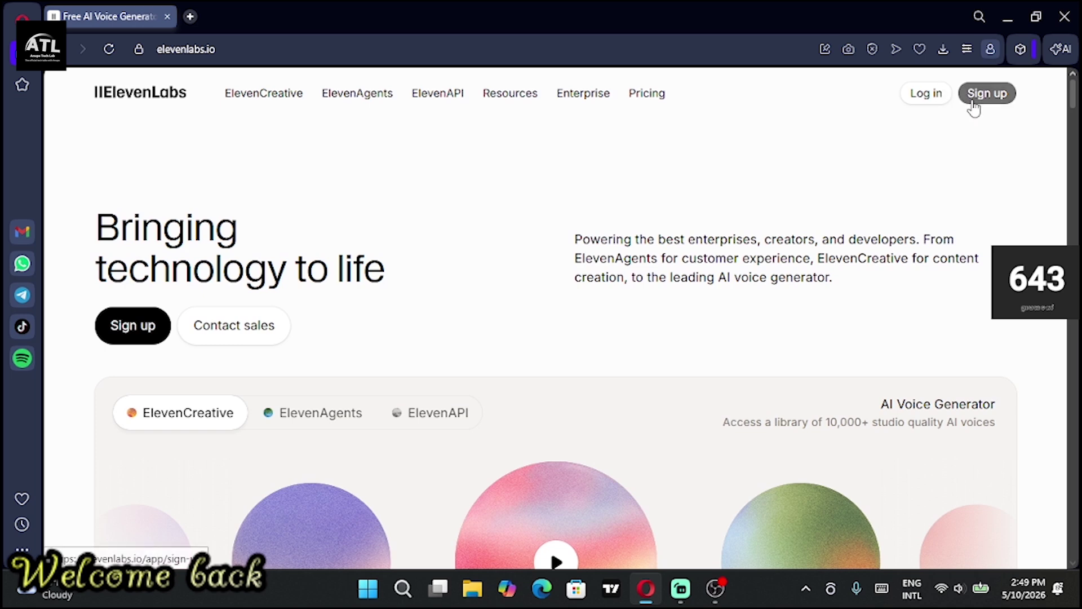
Step: Log in to ElevenLabs using the Google sign-in option and approve the account access
{"action": "left_click", "coordinate": [913, 97]}
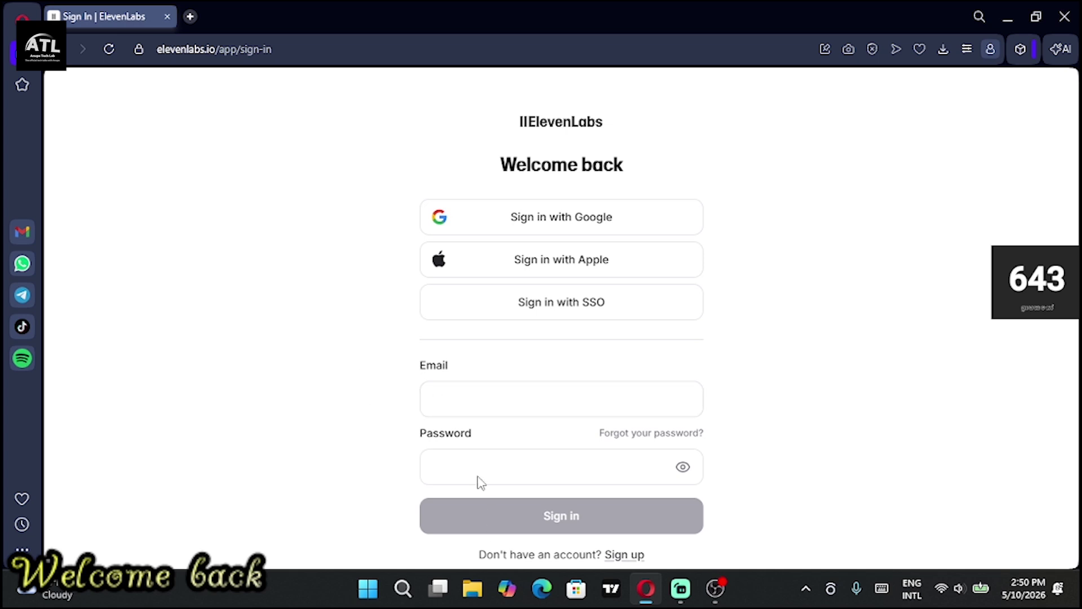
{"action": "left_click", "coordinate": [475, 226]}
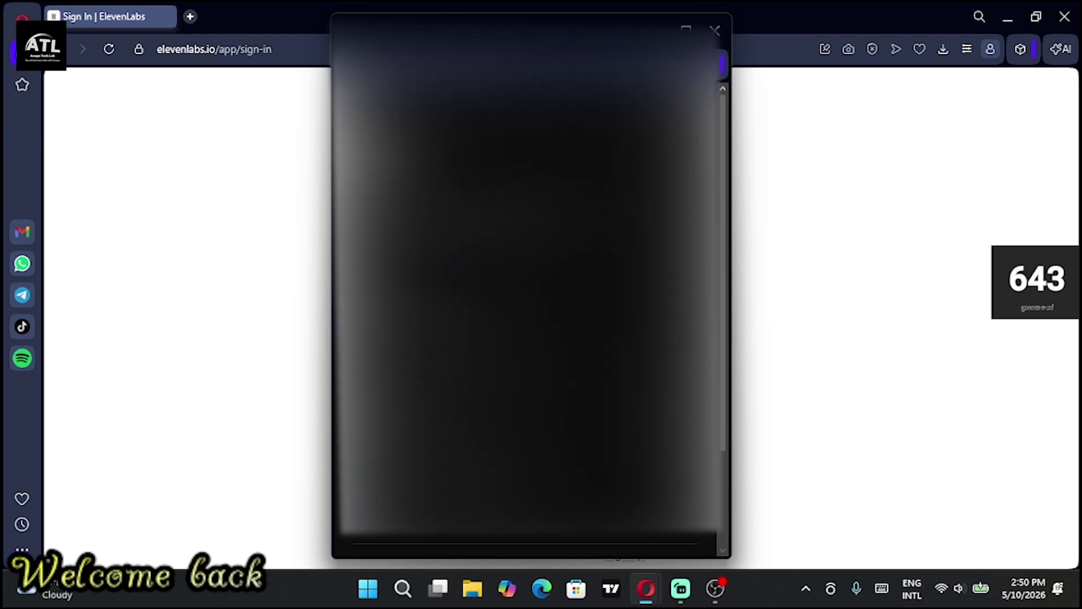
{"action": "scroll", "coordinate": [530, 305], "scroll_direction": "down", "scroll_amount": 3}
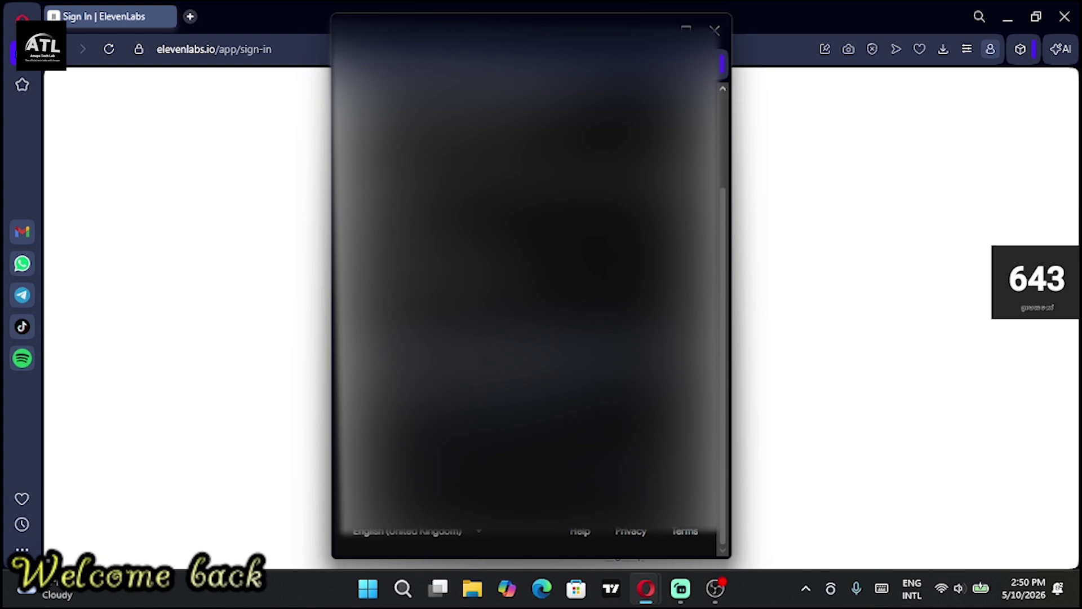
{"action": "scroll", "coordinate": [530, 304], "scroll_direction": "up", "scroll_amount": 3}
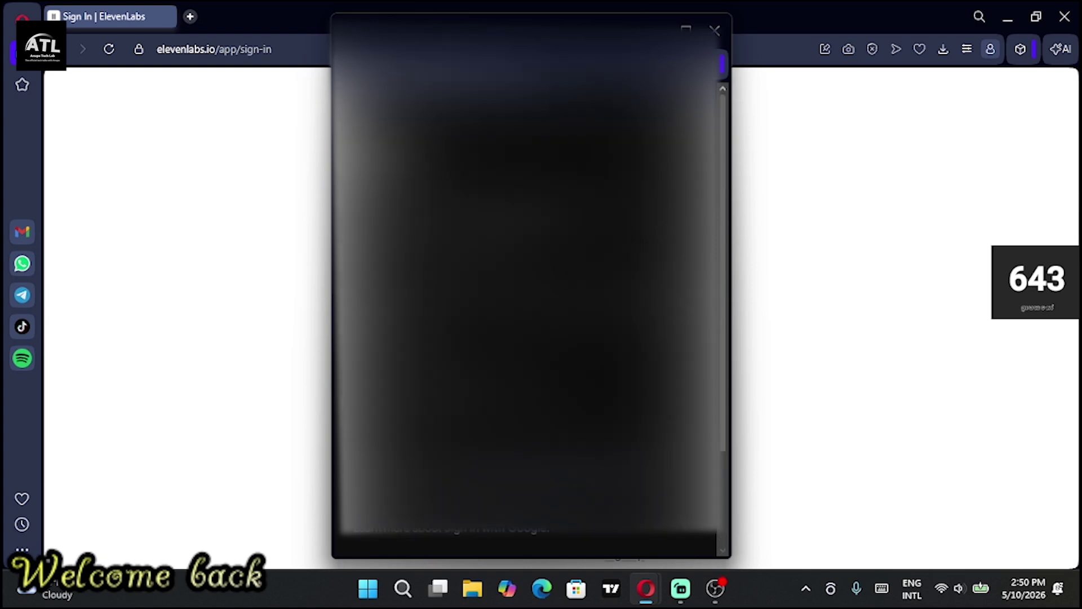
{"action": "left_click", "coordinate": [613, 476]}
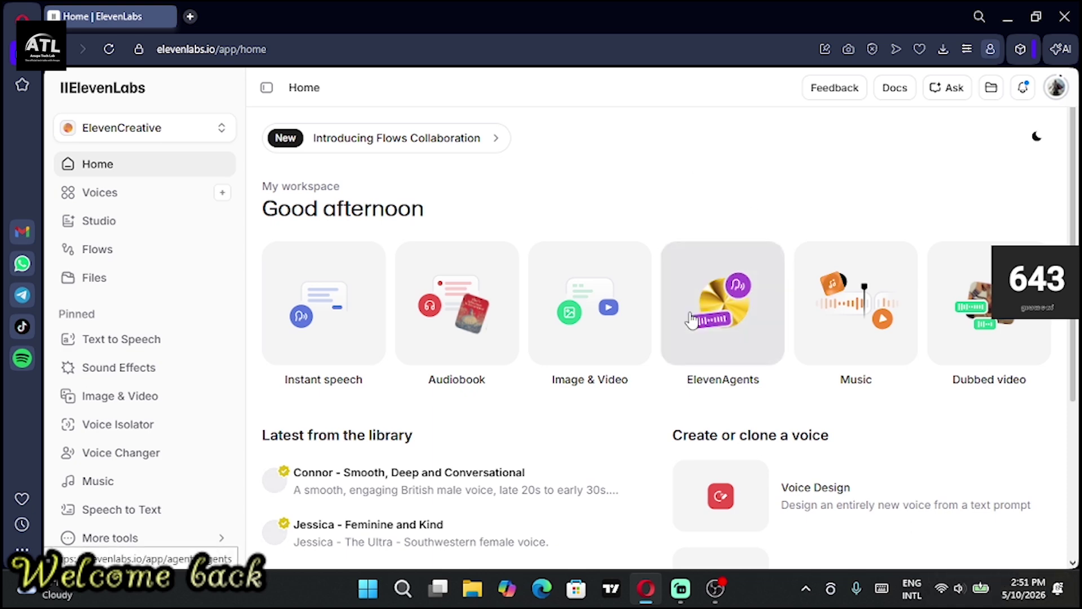
Step: Open the ElevenLabs voice library to browse the available voices
{"action": "left_click", "coordinate": [156, 192]}
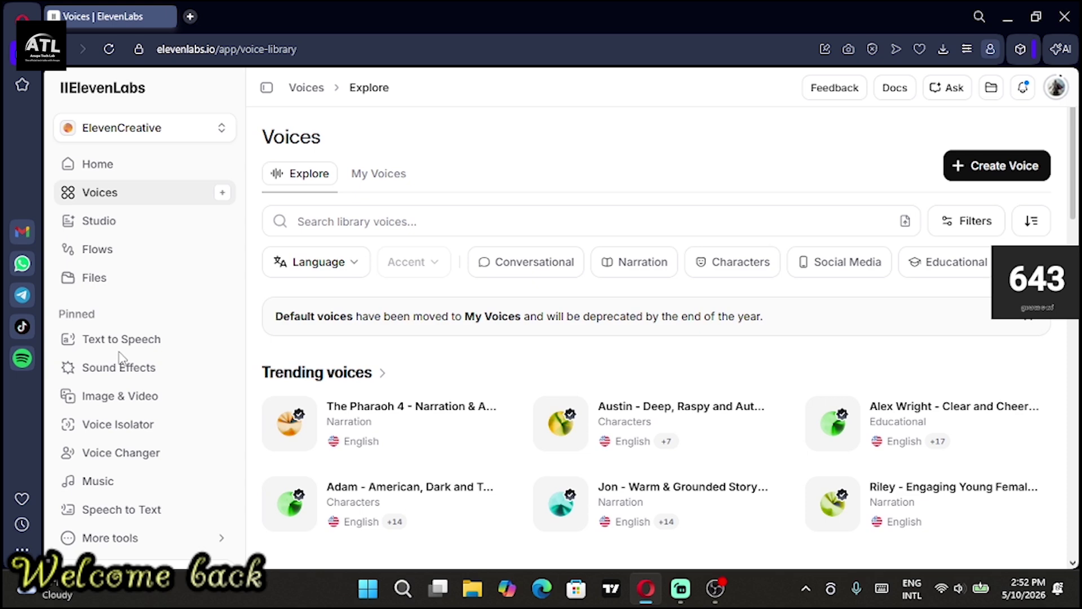
Step: Search the web for "remove.bg" in a new browser tab and open the official remove.bg website
{"action": "left_click", "coordinate": [190, 17]}
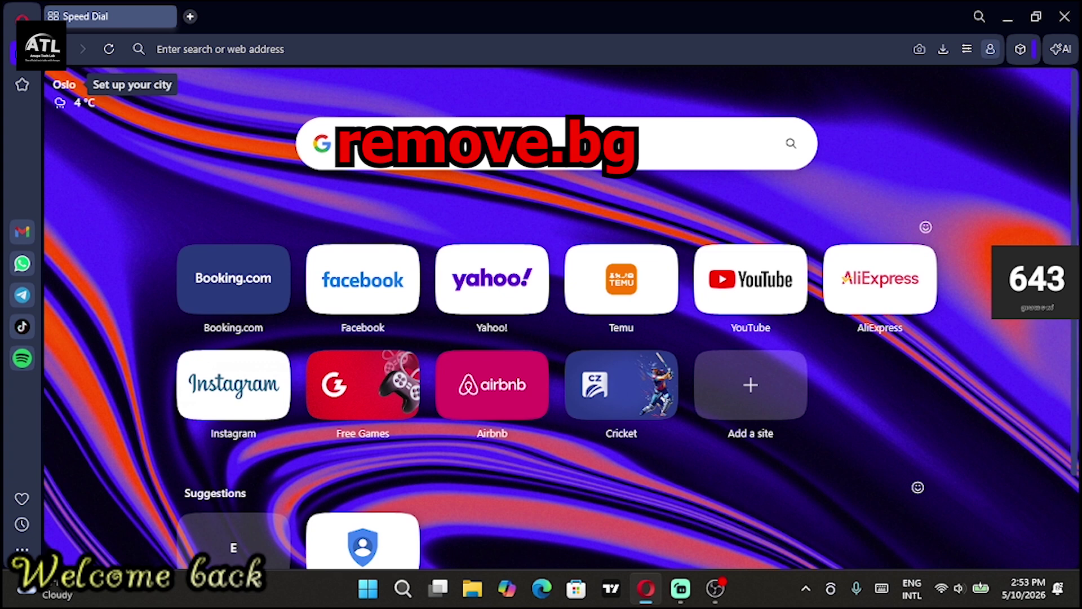
{"action": "left_click", "coordinate": [393, 146]}
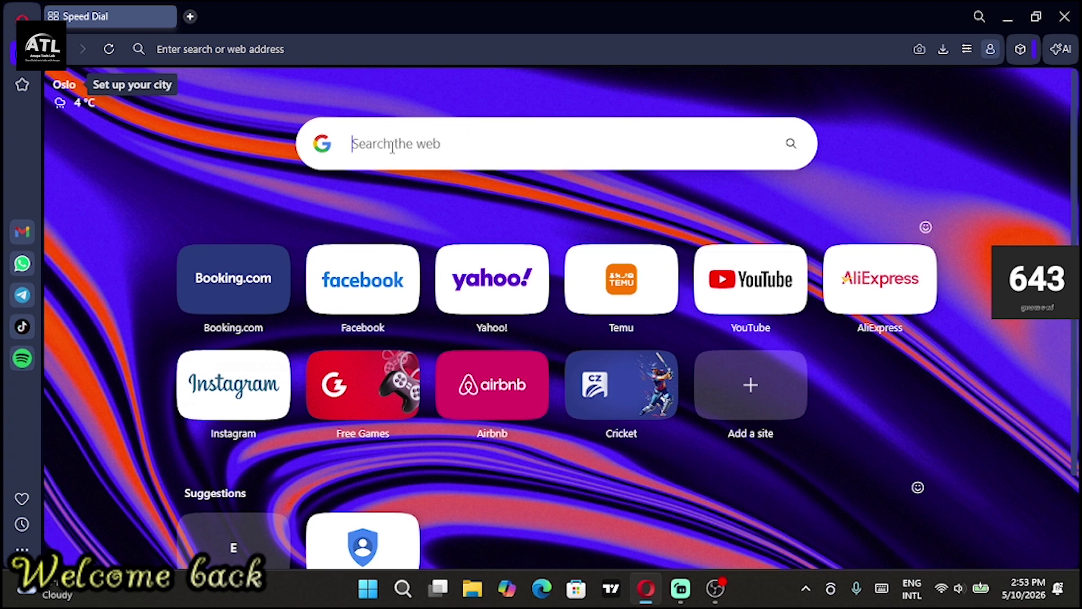
{"action": "key", "text": "F5"}
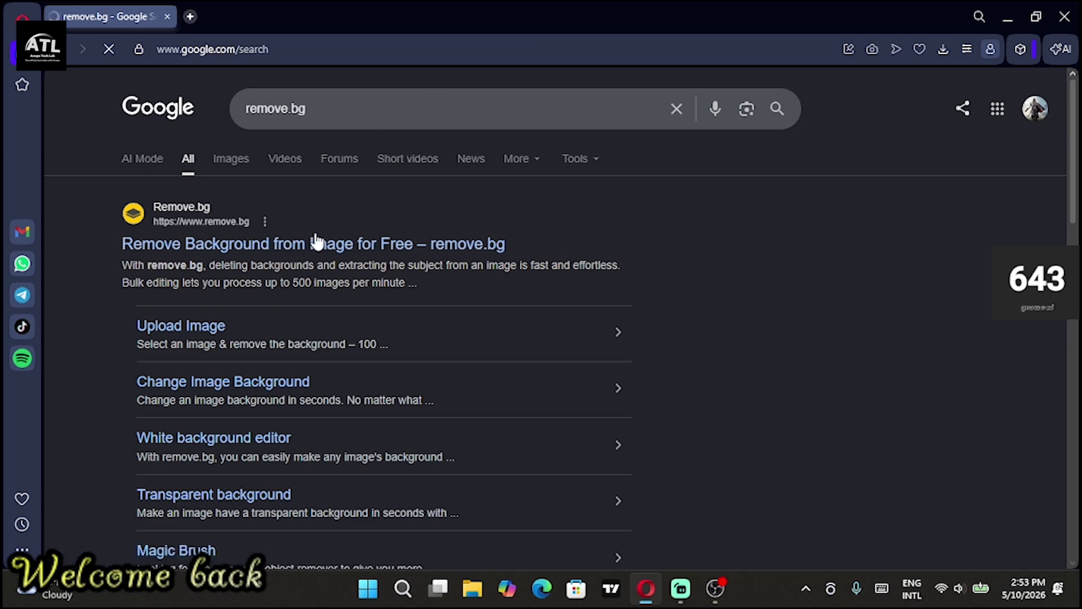
{"action": "left_click", "coordinate": [283, 243]}
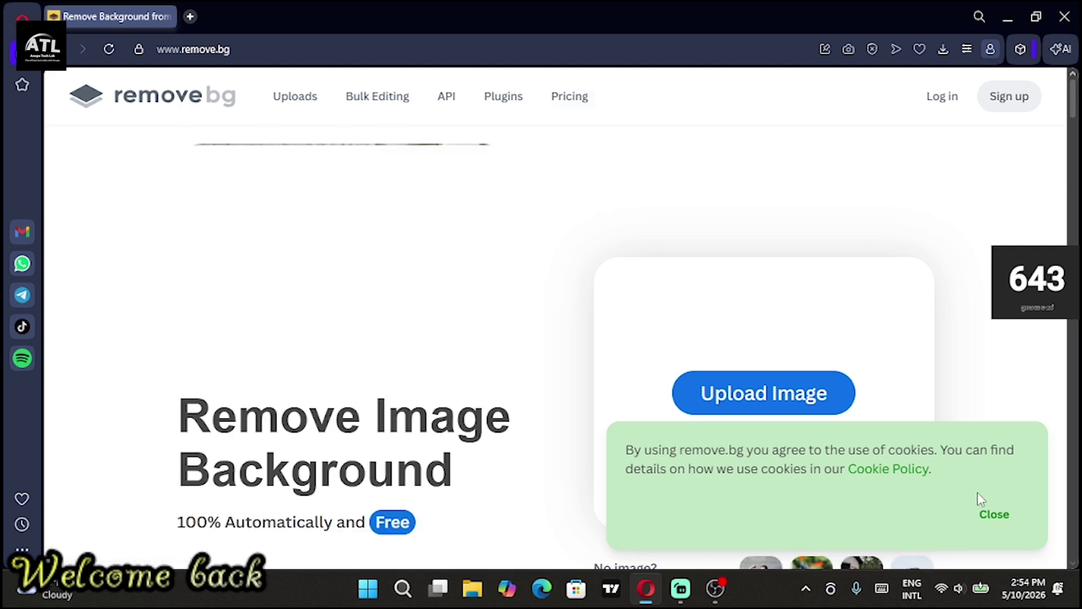
Step: Dismiss the cookie notice on remove.bg and open the image upload page for background removal
{"action": "left_click", "coordinate": [997, 516]}
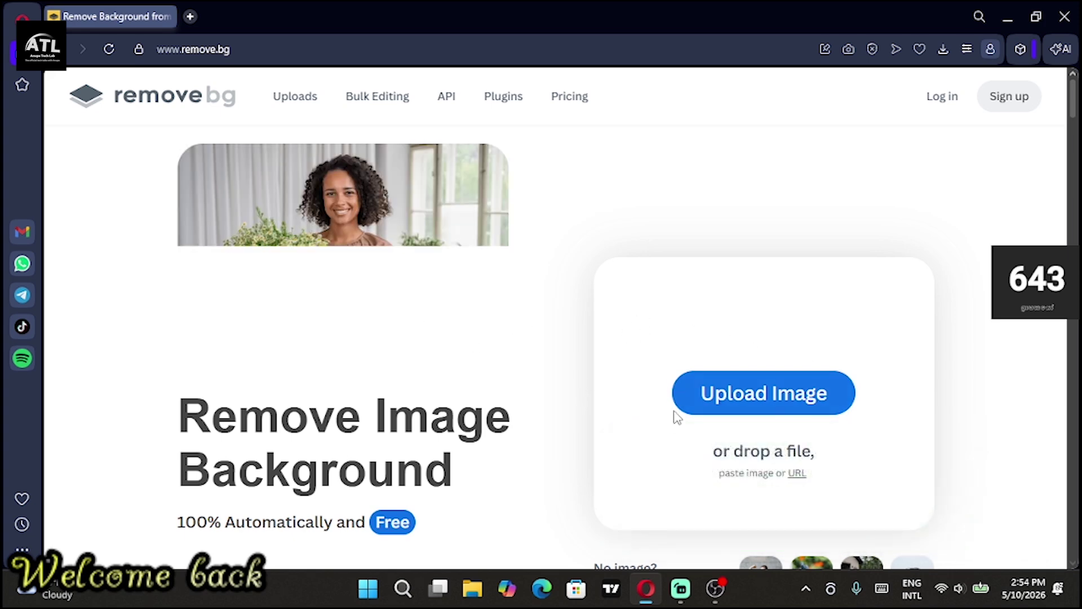
{"action": "left_click", "coordinate": [731, 393]}
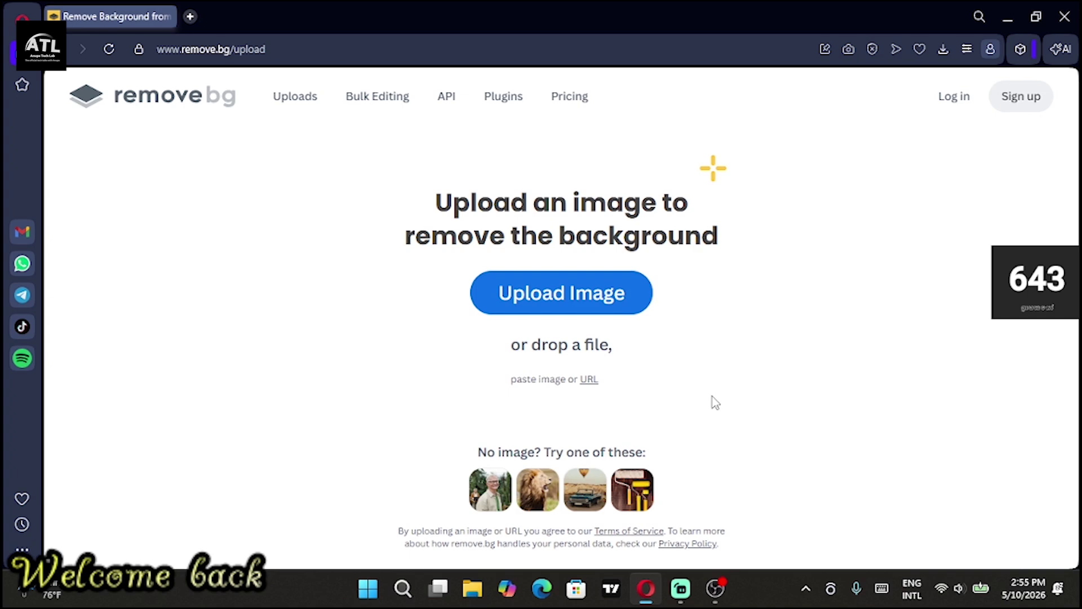
{"action": "key", "text": "ctrl+v"}
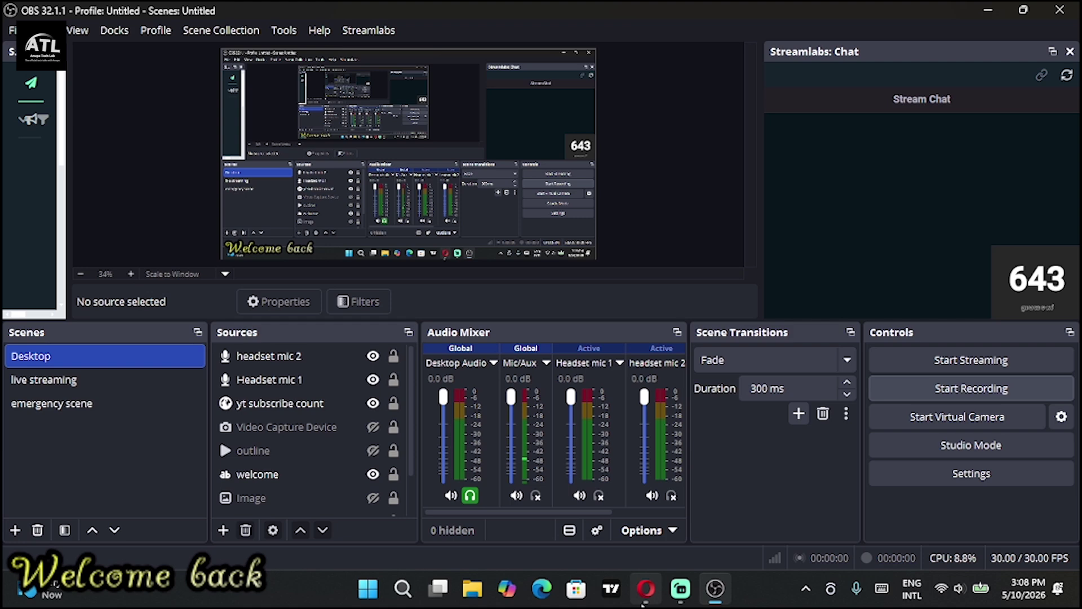
Step: Switch from OBS to the YouTube channel page in the Opera browser and choose to switch the signed-in account
{"action": "left_click", "coordinate": [643, 602]}
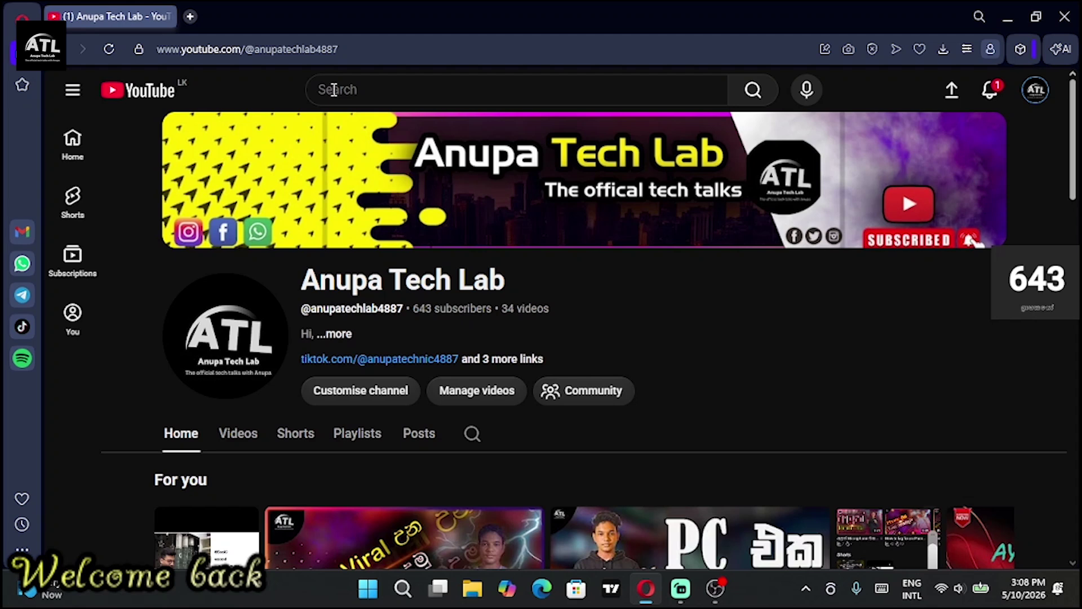
{"action": "left_click", "coordinate": [1032, 96]}
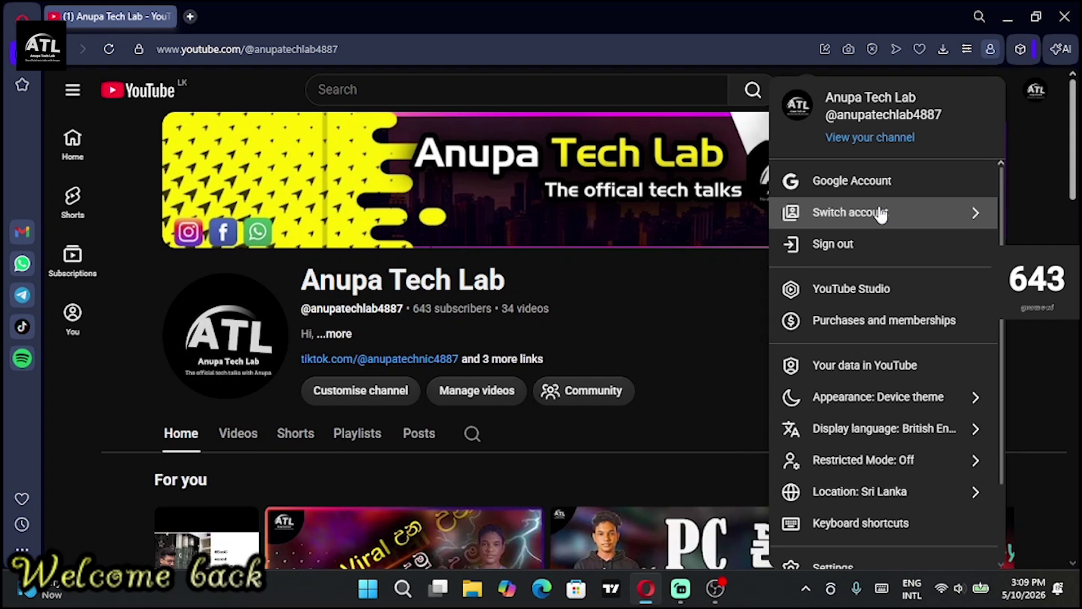
{"action": "left_click", "coordinate": [881, 215]}
Step: Switch from the browser back to the OBS Studio window with its recording controls
{"action": "mouse_move", "coordinate": [716, 597]}
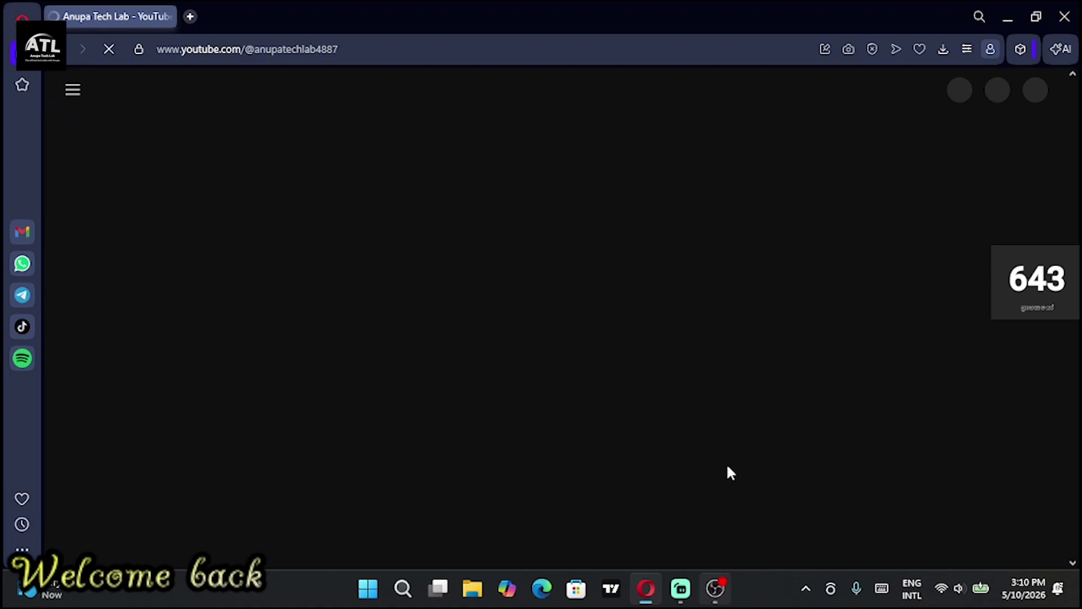
{"action": "key", "text": "alt+Tab"}
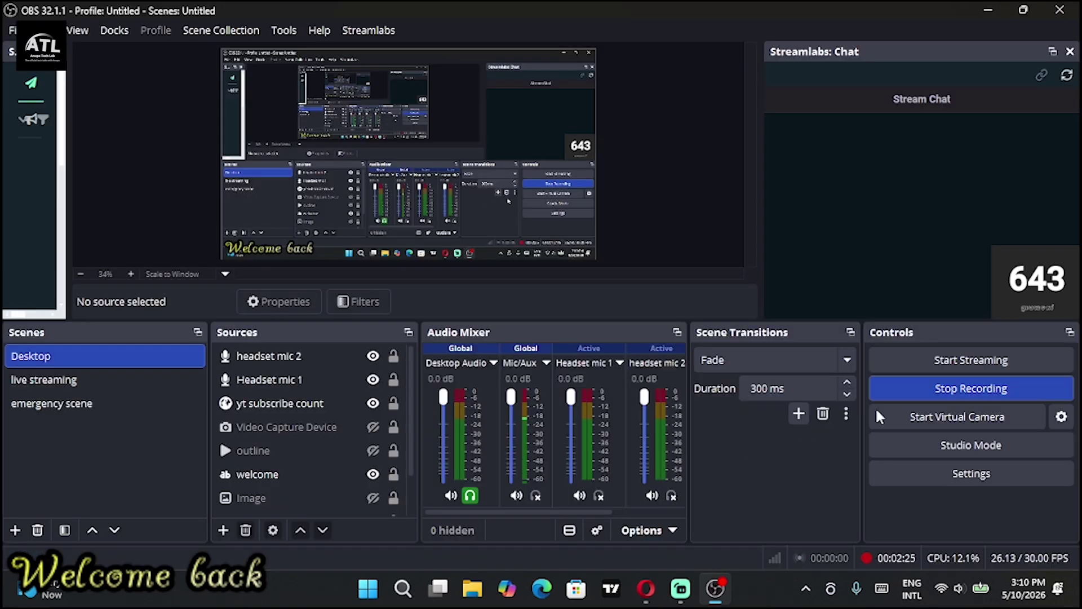